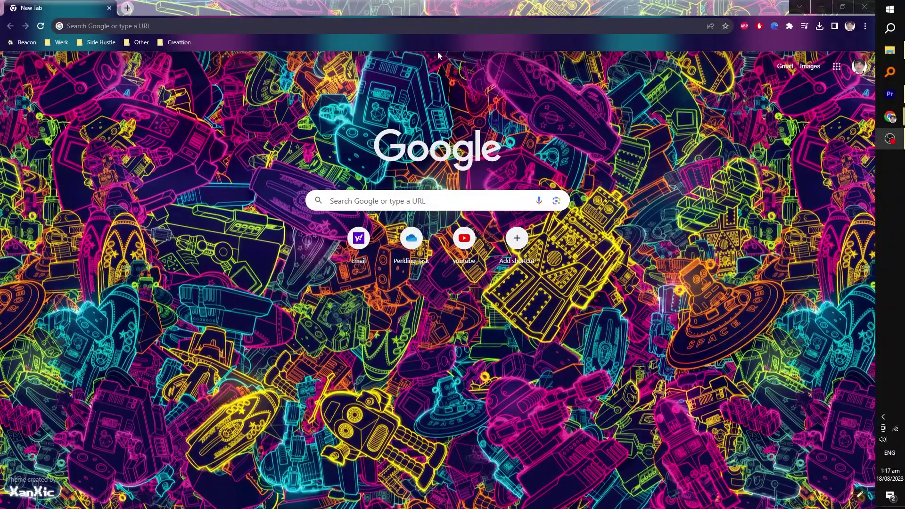
Step: Go to fonepaw.com, then download and launch the Windows Data Recovery installer
{"action": "left_click", "coordinate": [433, 29]}
{"action": "type", "text": "fone"}
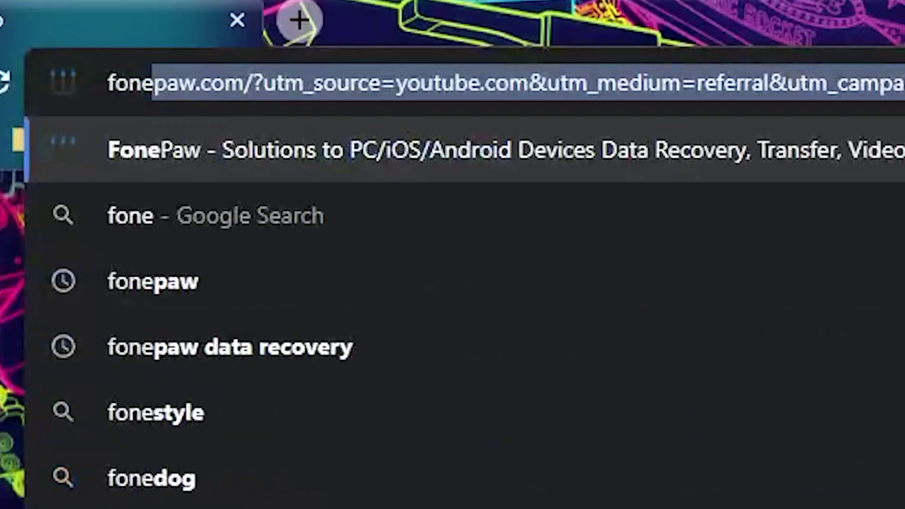
{"action": "type", "text": "paw.com"}
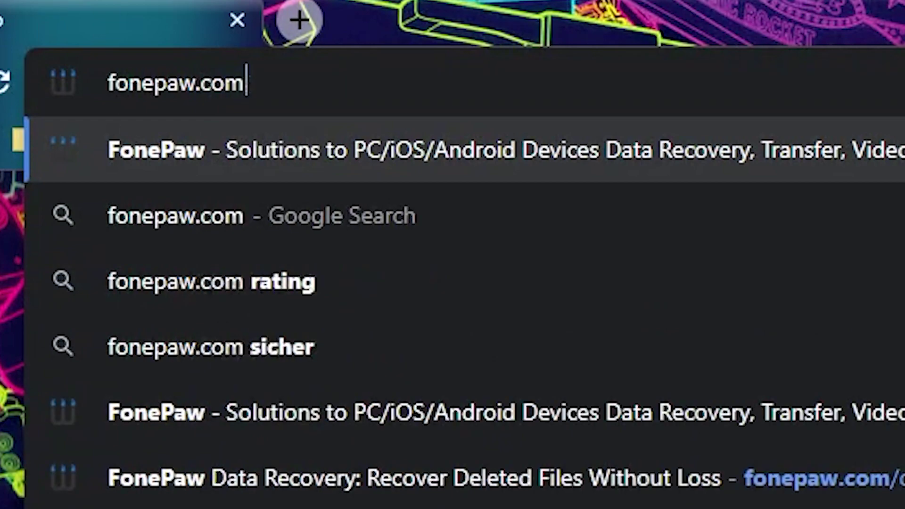
{"action": "key", "text": "Return"}
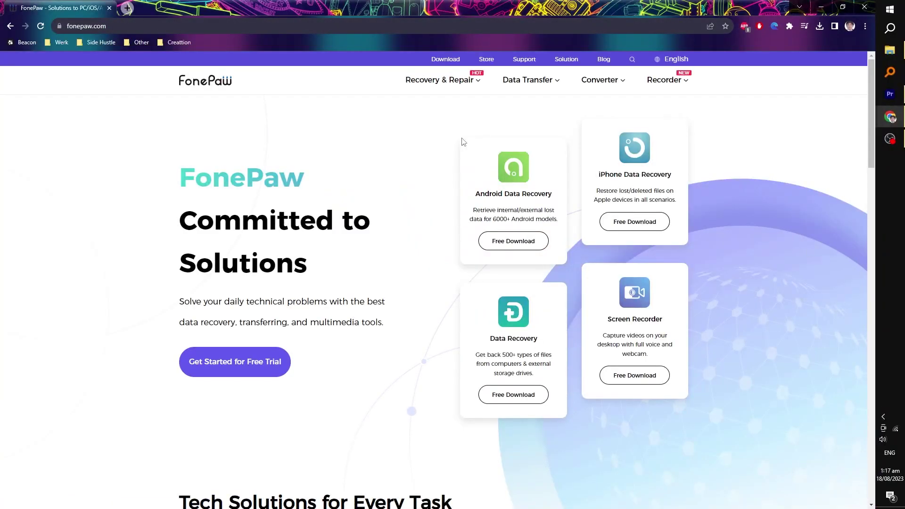
{"action": "mouse_move", "coordinate": [446, 80]}
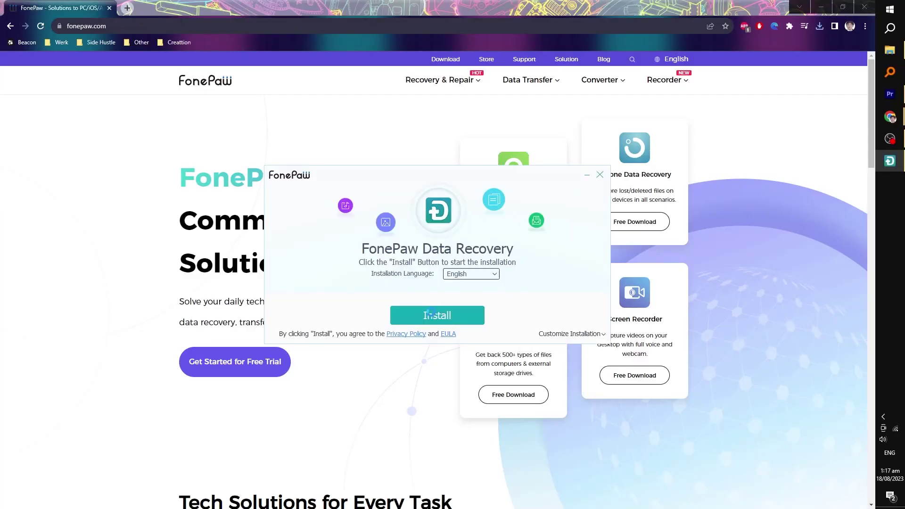
Step: Approve the permission prompt and install FonePaw Data Recovery
{"action": "left_click", "coordinate": [429, 314]}
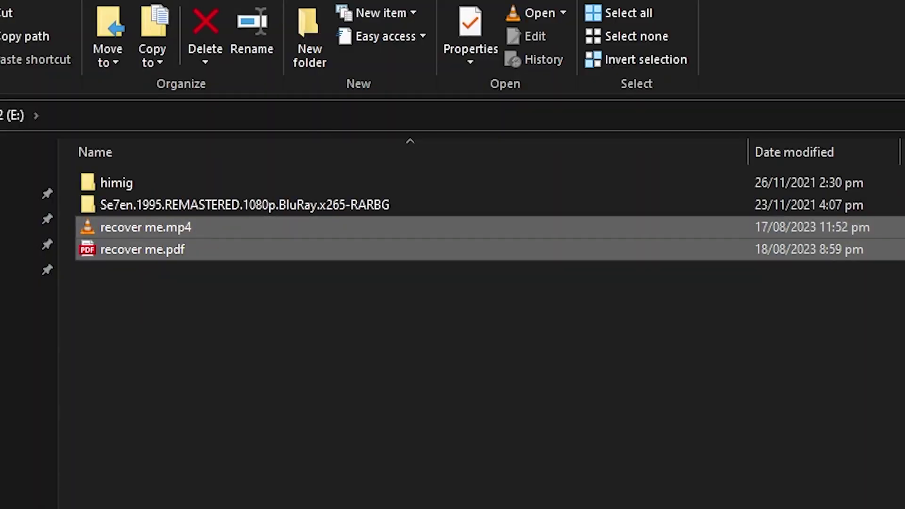
Step: Permanently delete recover me.mp4 and recover me.pdf from drive E: with Shift+Delete
{"action": "key", "text": "shift+Delete"}
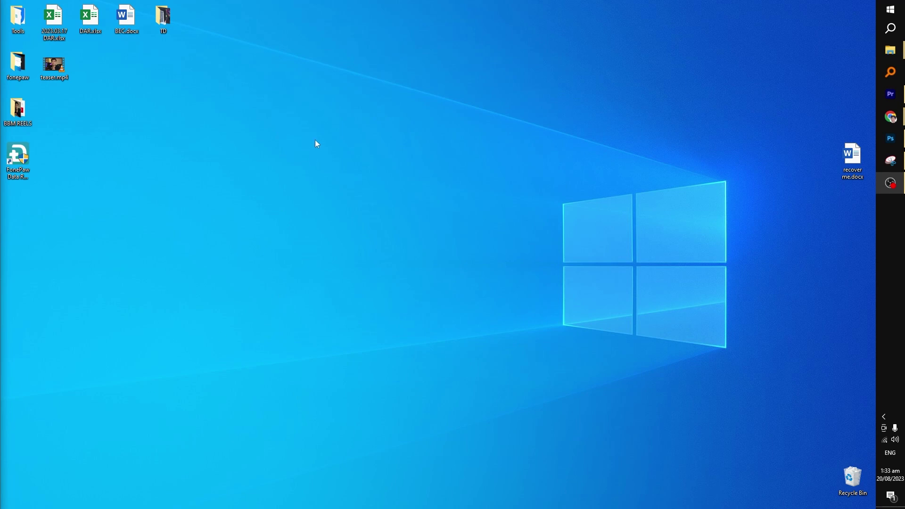
Step: Launch FonePaw Data Recovery from its desktop shortcut and allow it to run
{"action": "double_click", "coordinate": [28, 151]}
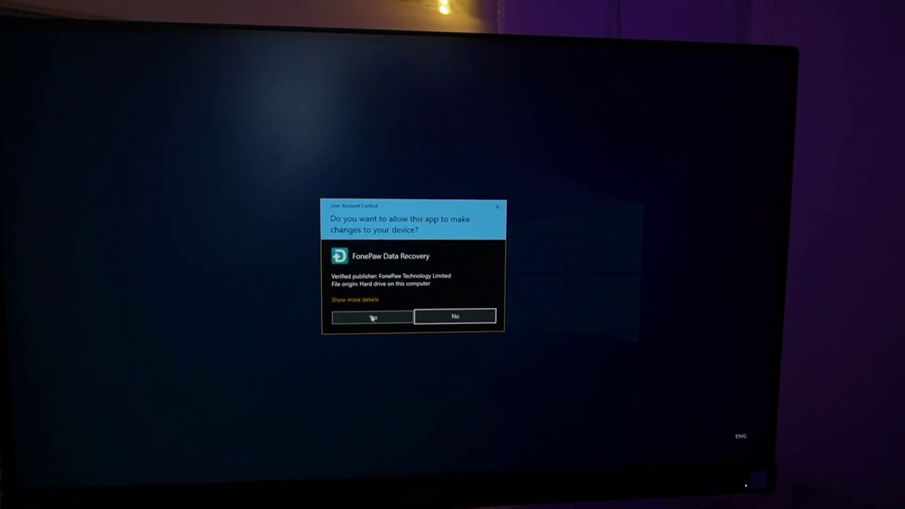
{"action": "left_click", "coordinate": [400, 305]}
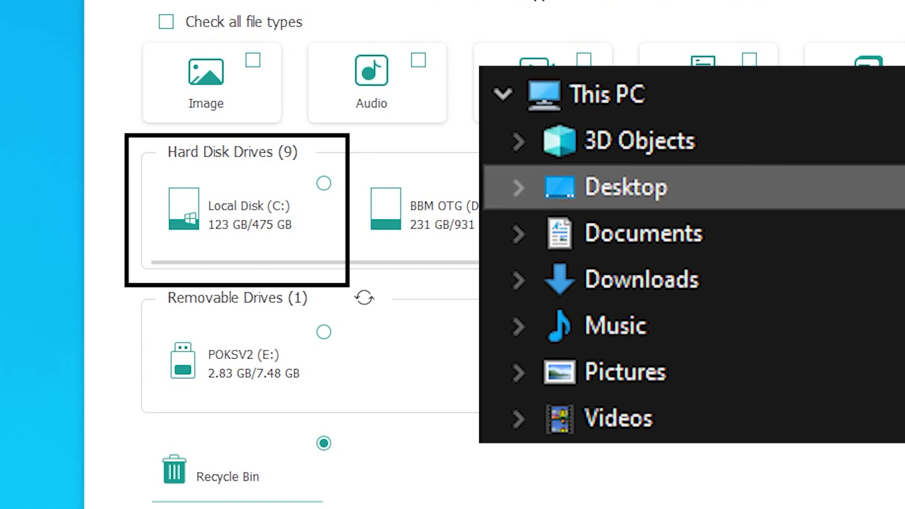
{"action": "left_click", "coordinate": [325, 202]}
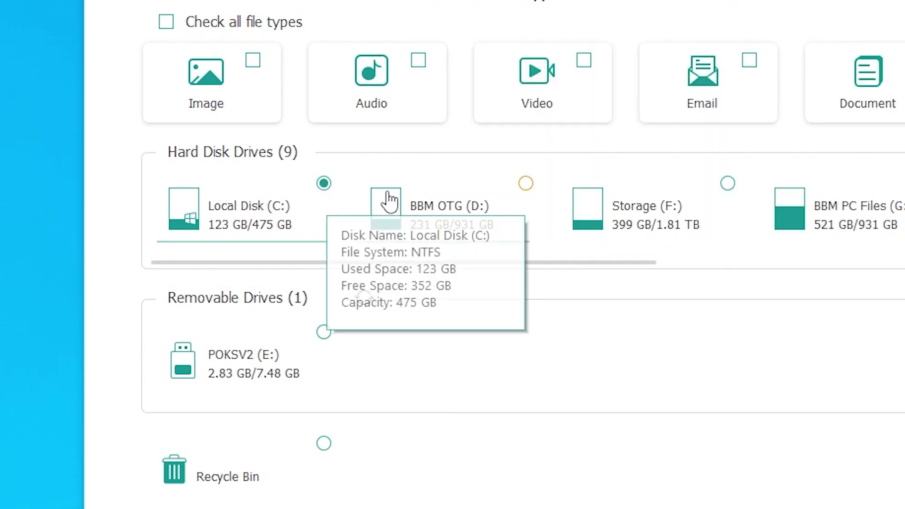
{"action": "left_click", "coordinate": [525, 218]}
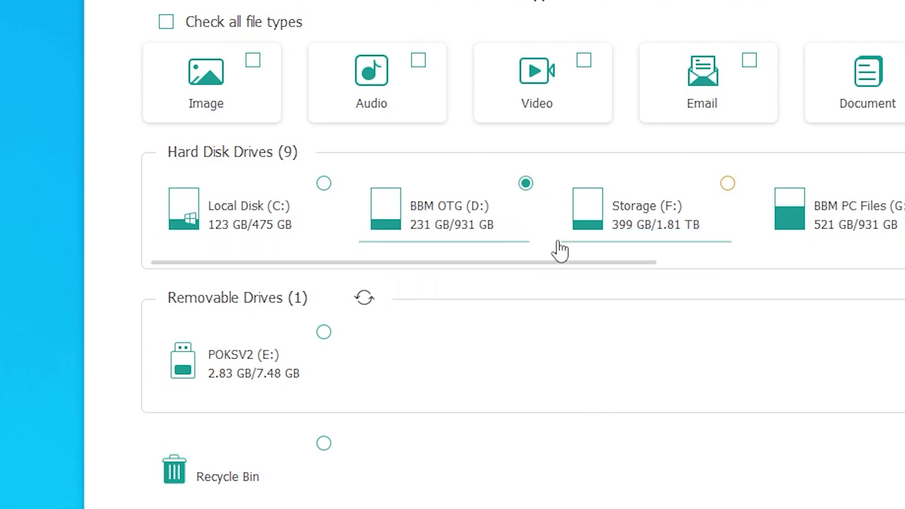
{"action": "scroll", "coordinate": [679, 259], "scroll_direction": "right", "scroll_amount": 2}
{"action": "left_click", "coordinate": [647, 196]}
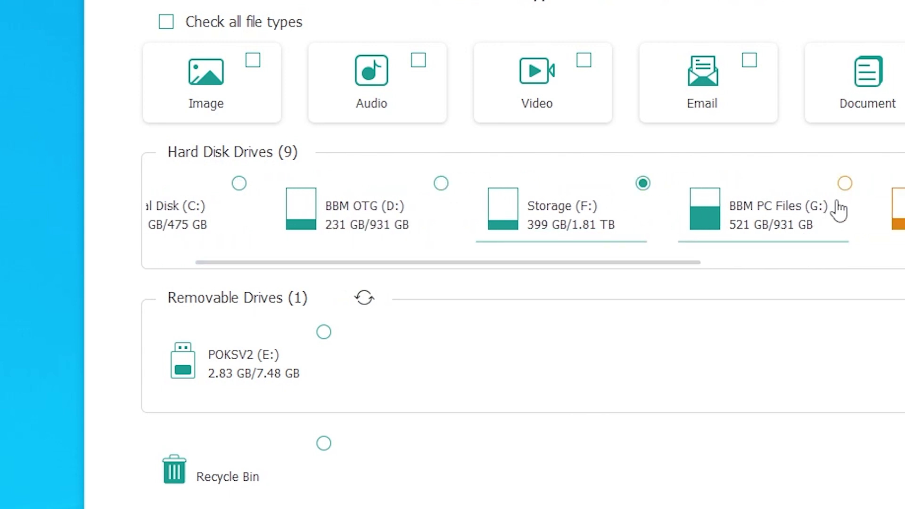
{"action": "left_click", "coordinate": [838, 197]}
{"action": "left_click_drag", "start_coordinate": [682, 263], "coordinate": [541, 313]}
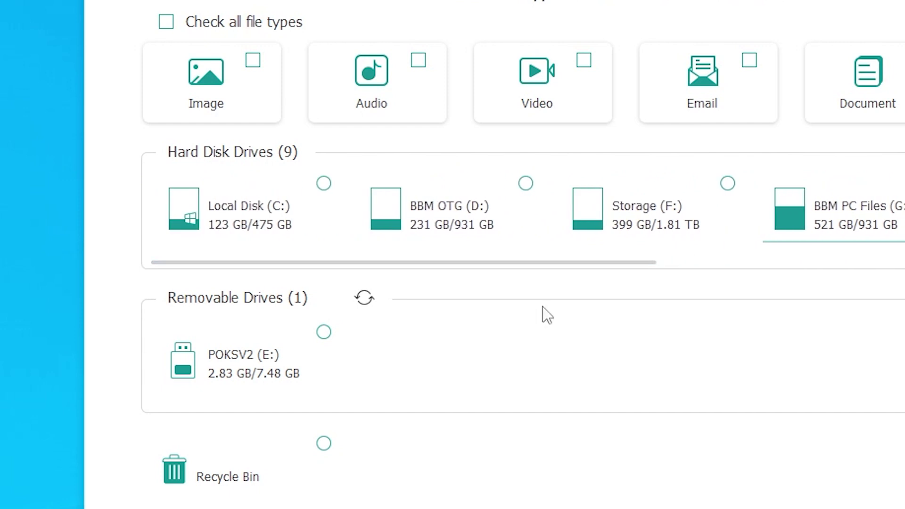
{"action": "left_click", "coordinate": [326, 446]}
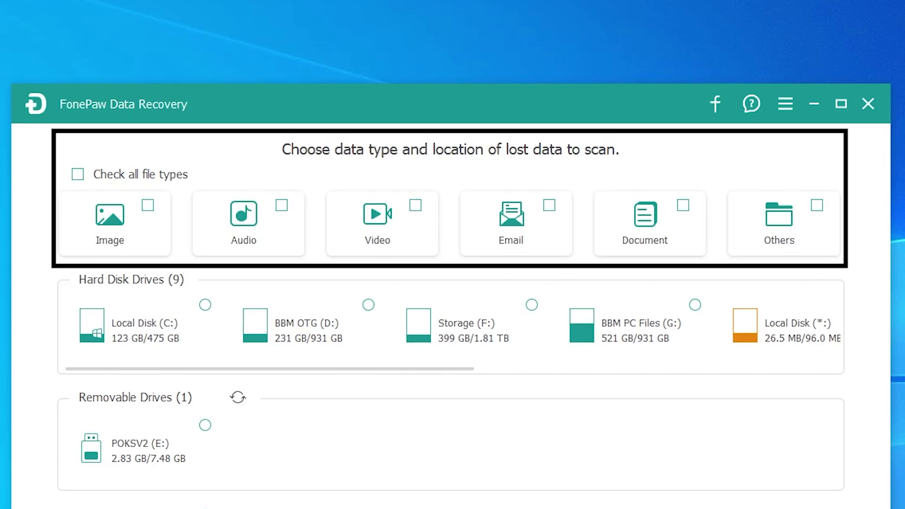
Step: Quick-scan the POKSV2 (E:) drive for Video and Document files only
{"action": "left_click", "coordinate": [145, 220]}
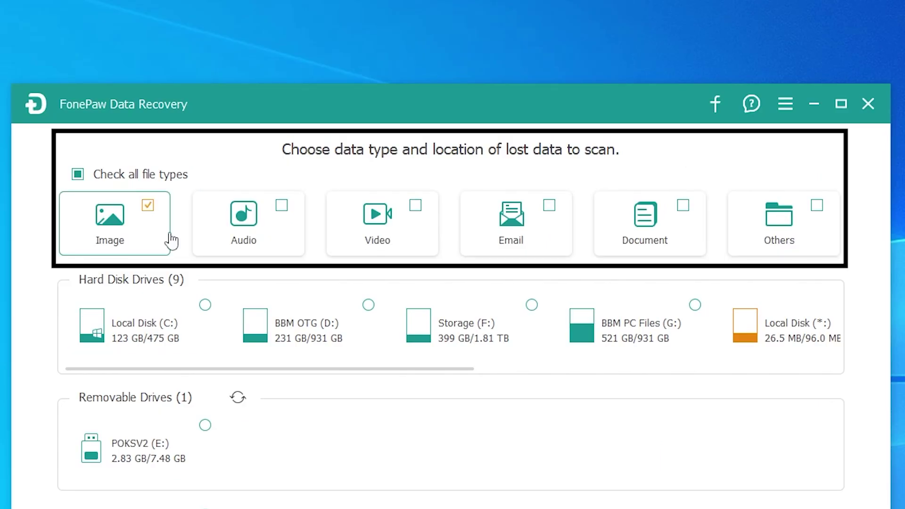
{"action": "left_click", "coordinate": [288, 237]}
{"action": "left_click", "coordinate": [402, 241]}
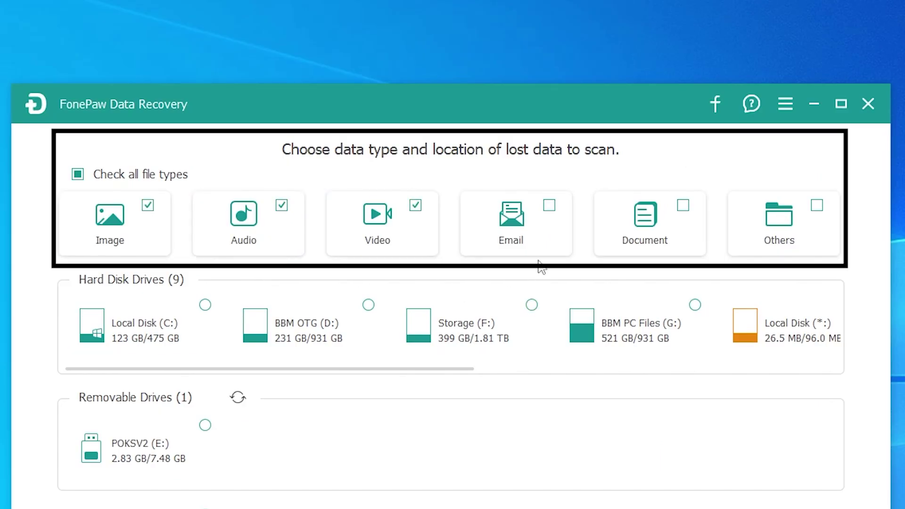
{"action": "left_click", "coordinate": [540, 247]}
{"action": "left_click", "coordinate": [686, 249]}
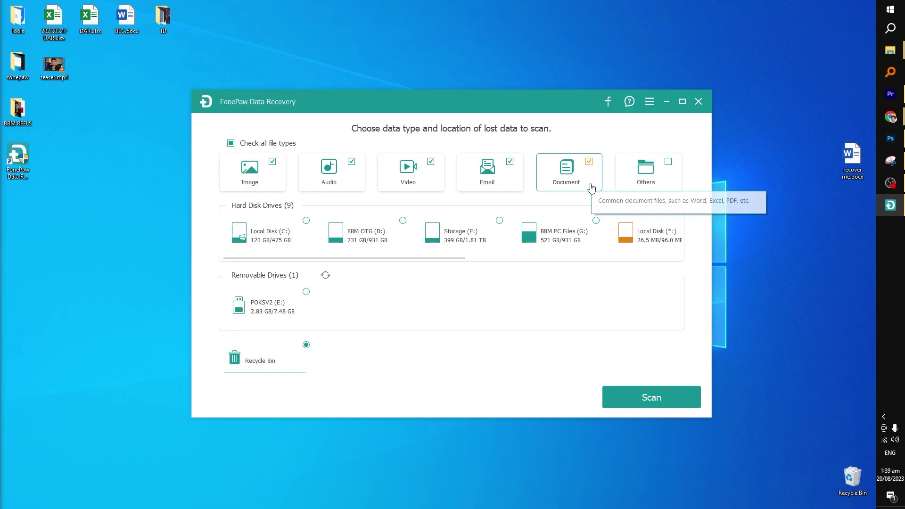
{"action": "left_click", "coordinate": [676, 185]}
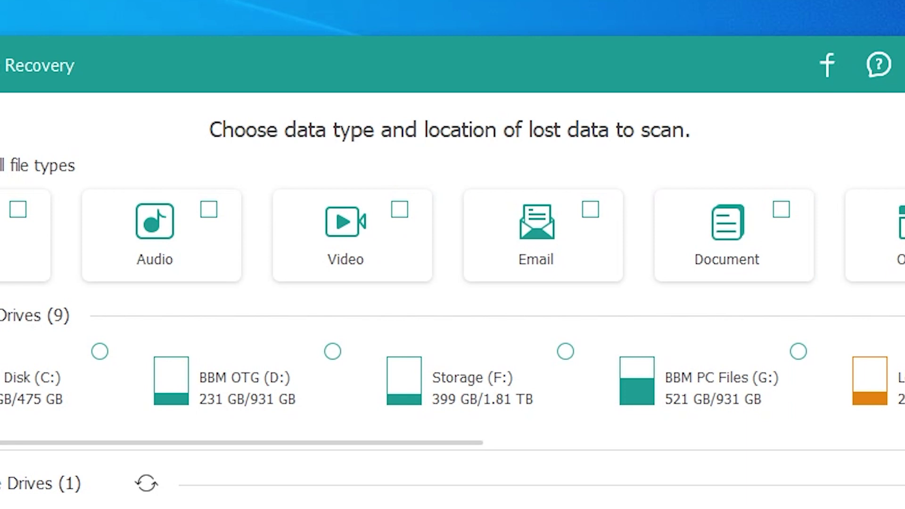
{"action": "left_click", "coordinate": [401, 267]}
{"action": "left_click", "coordinate": [734, 227]}
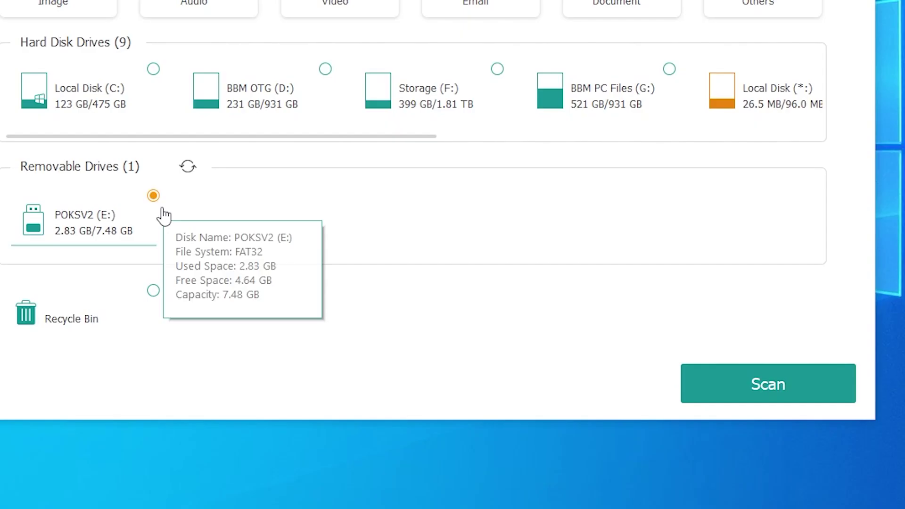
{"action": "left_click", "coordinate": [670, 400]}
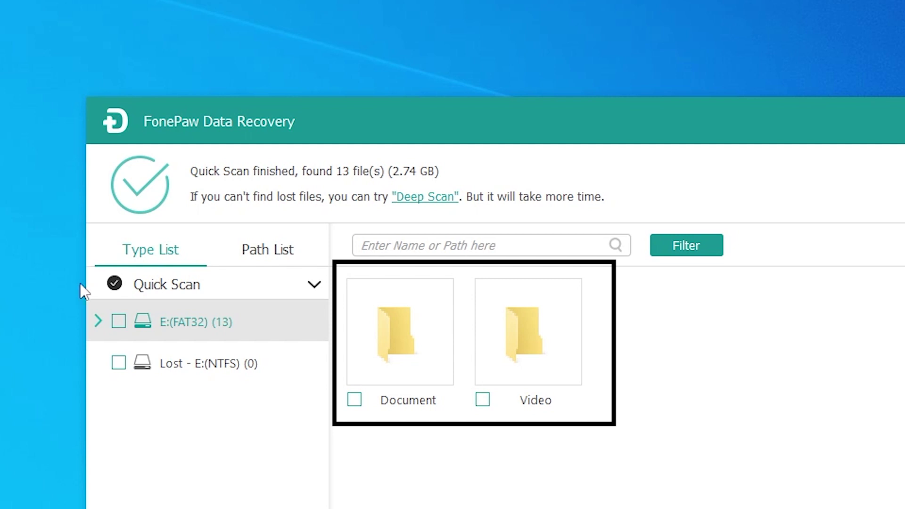
Step: Drill into E:(FAT32) > Document > DOCX to see the single 88.5 KB Word file
{"action": "left_click", "coordinate": [98, 321]}
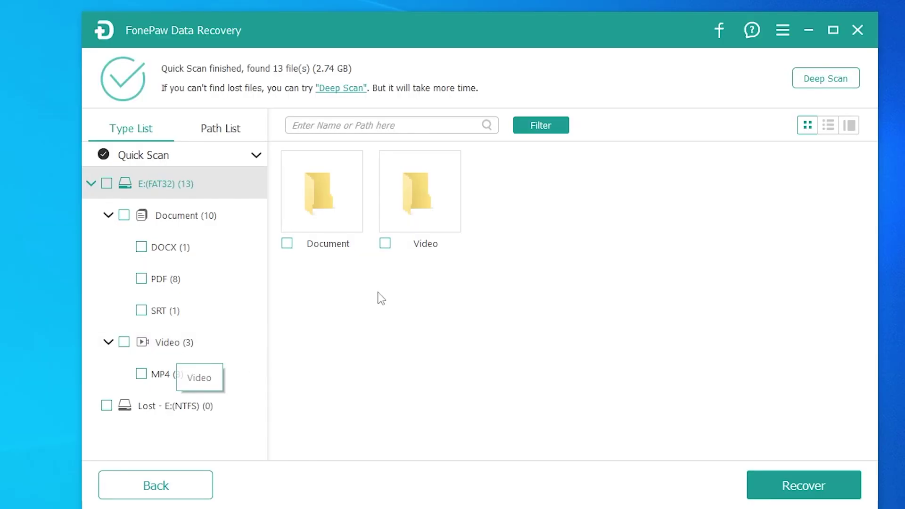
{"action": "double_click", "coordinate": [341, 223]}
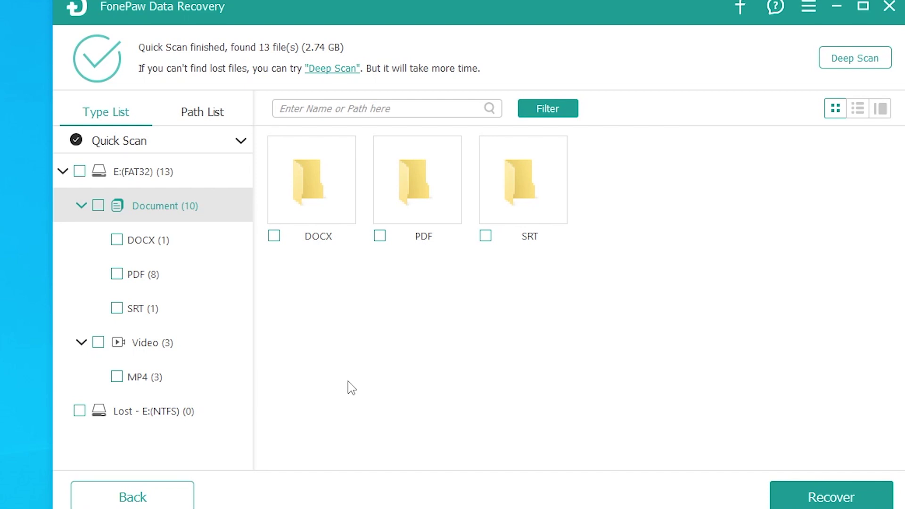
{"action": "double_click", "coordinate": [347, 164]}
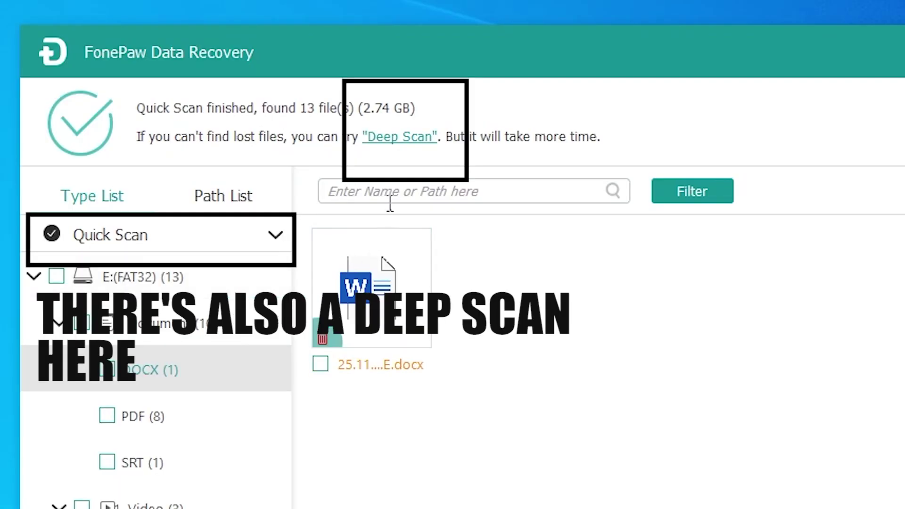
Step: Run a Deep Scan of E:, finding 33 files (5.62 GB) in Document and Video
{"action": "left_click", "coordinate": [410, 145]}
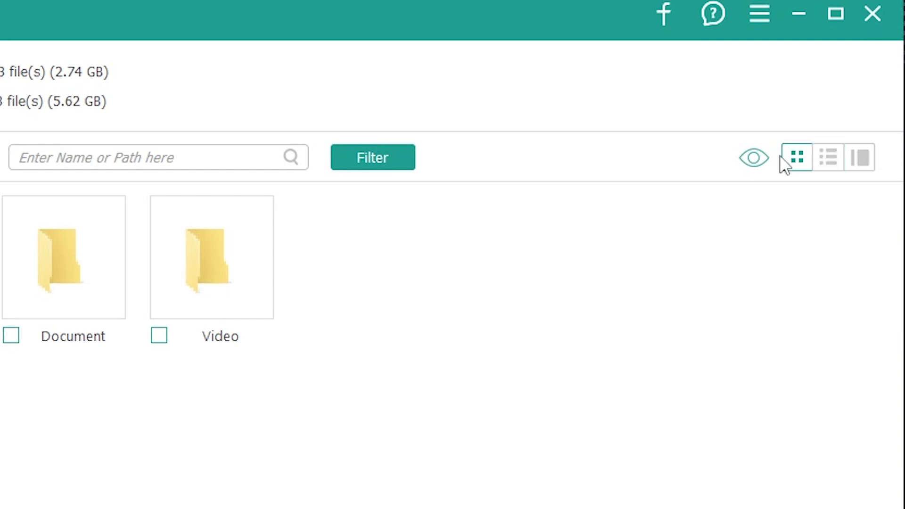
Step: Sort the found files by deletion status and show them as a detailed list
{"action": "left_click", "coordinate": [757, 160]}
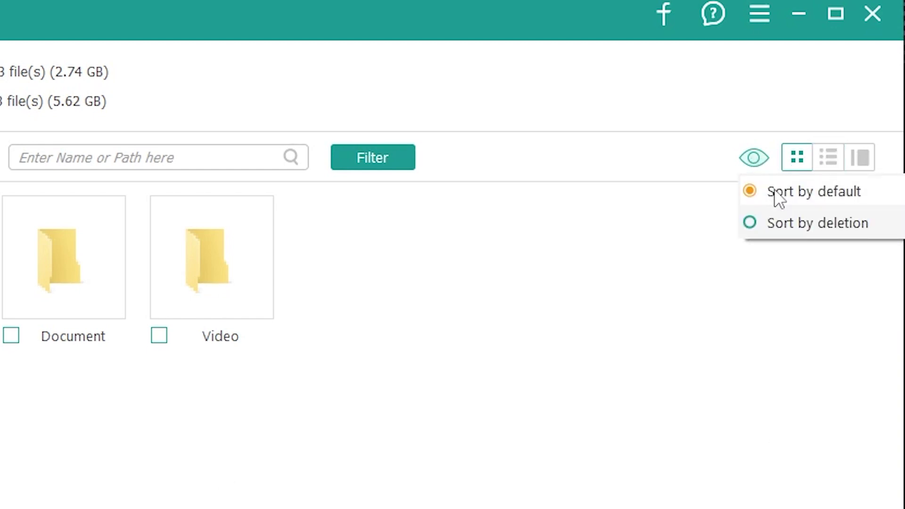
{"action": "left_click", "coordinate": [790, 227]}
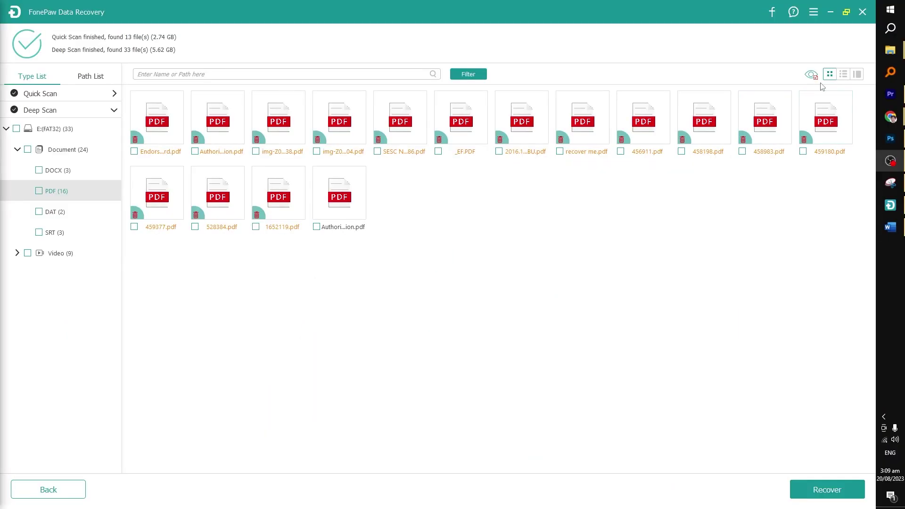
{"action": "left_click", "coordinate": [657, 172]}
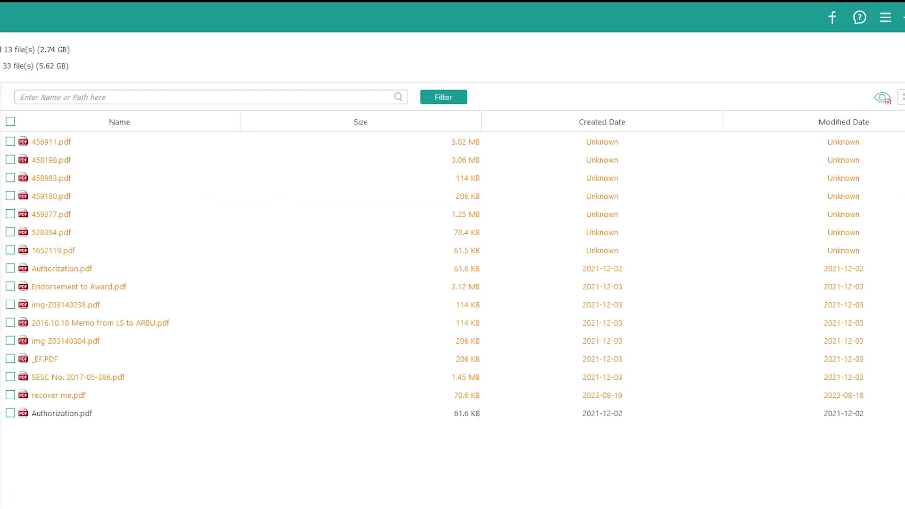
Step: Sort the 16 PDFs by created date, name, then modified date, and open the Filter dialog
{"action": "left_click", "coordinate": [593, 123]}
{"action": "left_click", "coordinate": [350, 125]}
{"action": "left_click", "coordinate": [156, 120]}
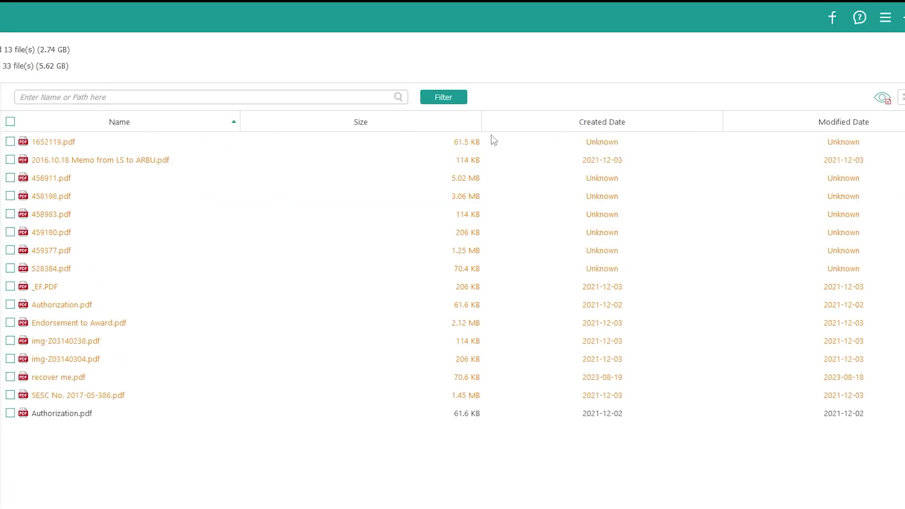
{"action": "left_click", "coordinate": [849, 118]}
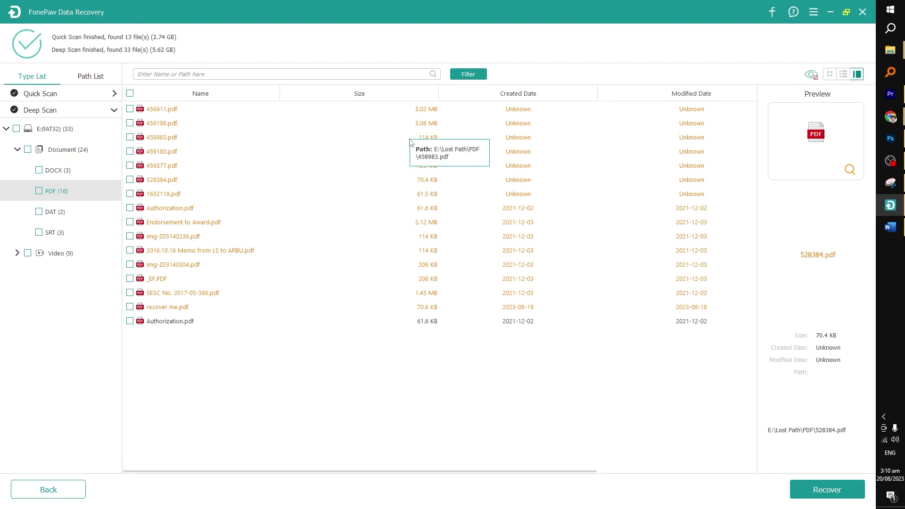
{"action": "left_click", "coordinate": [469, 77]}
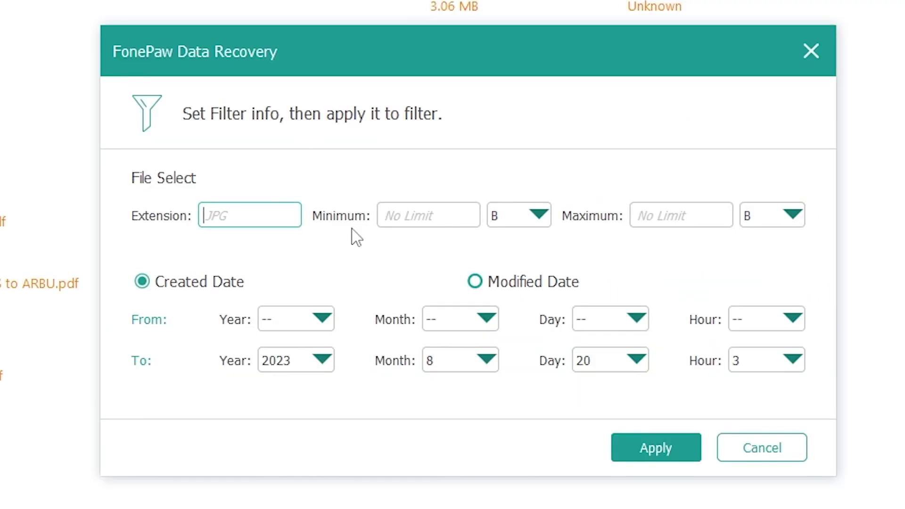
{"action": "left_click", "coordinate": [306, 326]}
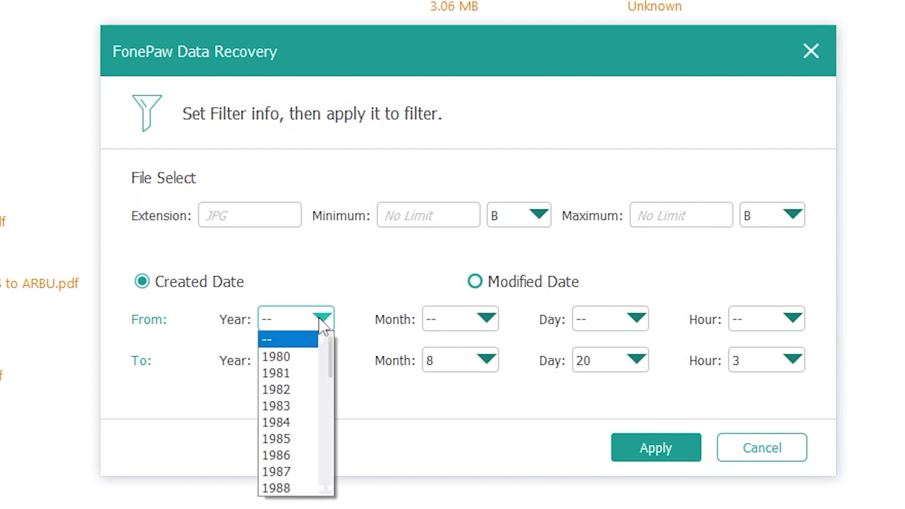
{"action": "left_click", "coordinate": [319, 317]}
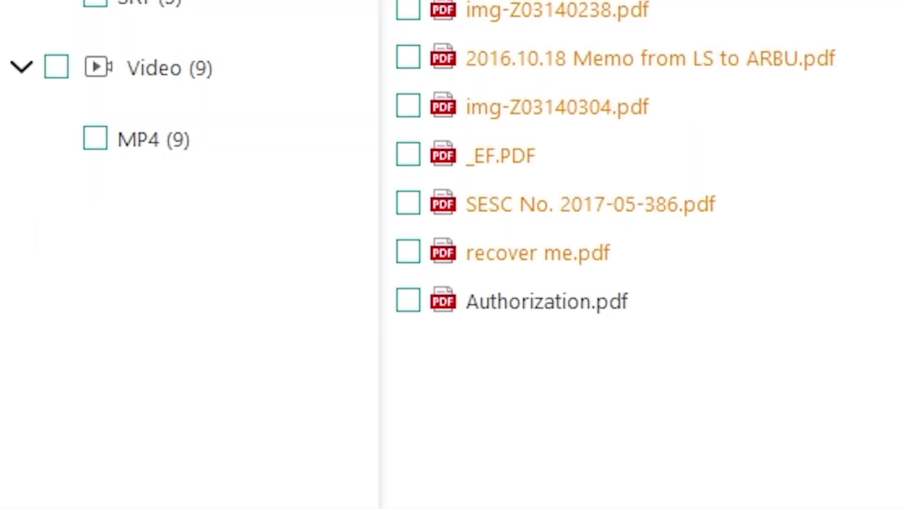
Step: Tick recover me.pdf under PDF and recover me.mp4 under MP4 (9), totalling 23.0 MB
{"action": "left_click", "coordinate": [409, 257]}
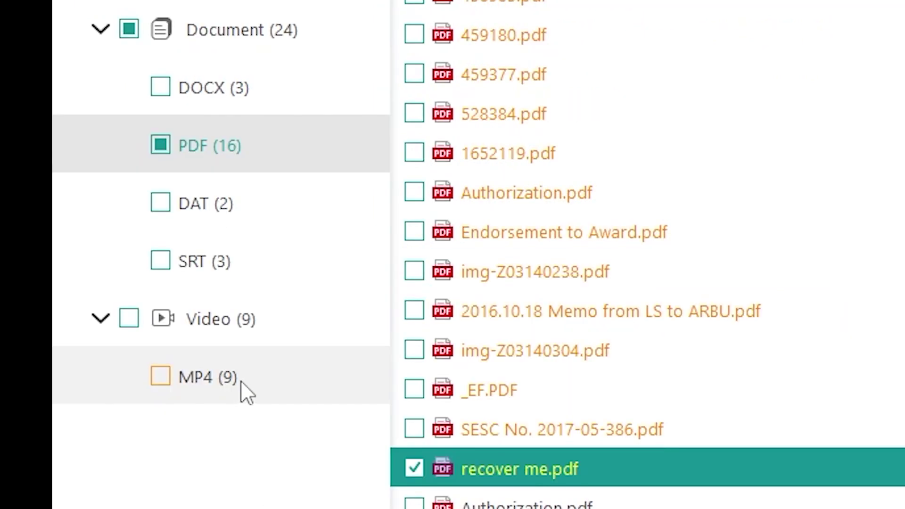
{"action": "left_click", "coordinate": [193, 151]}
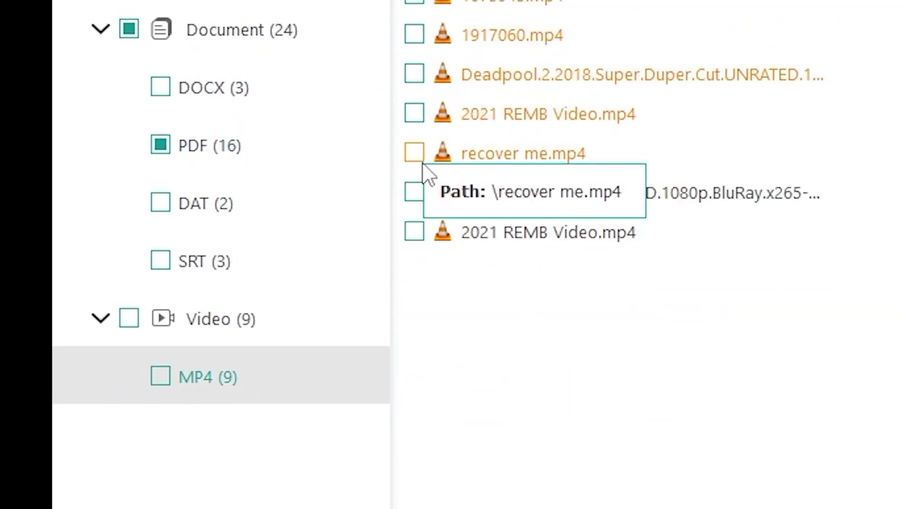
{"action": "left_click", "coordinate": [414, 153]}
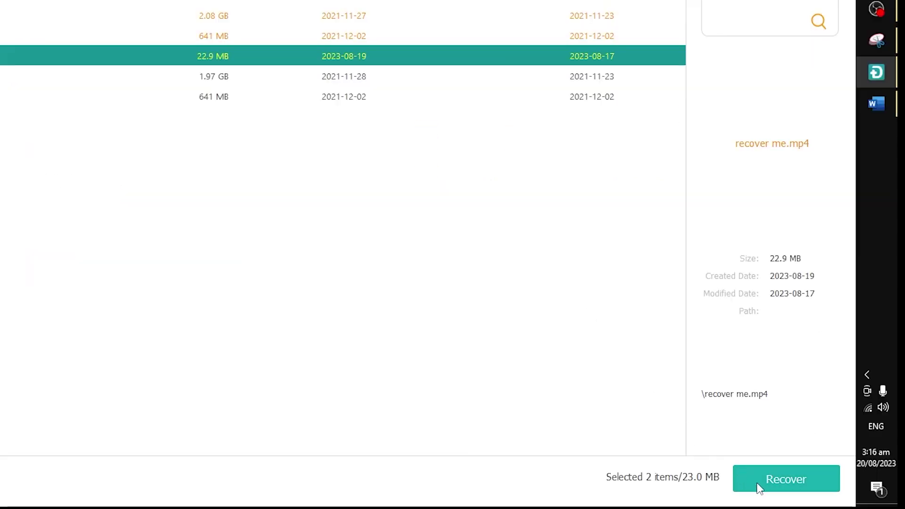
Step: Recover the two ticked files into a new default-named folder on the Desktop
{"action": "left_click", "coordinate": [760, 488]}
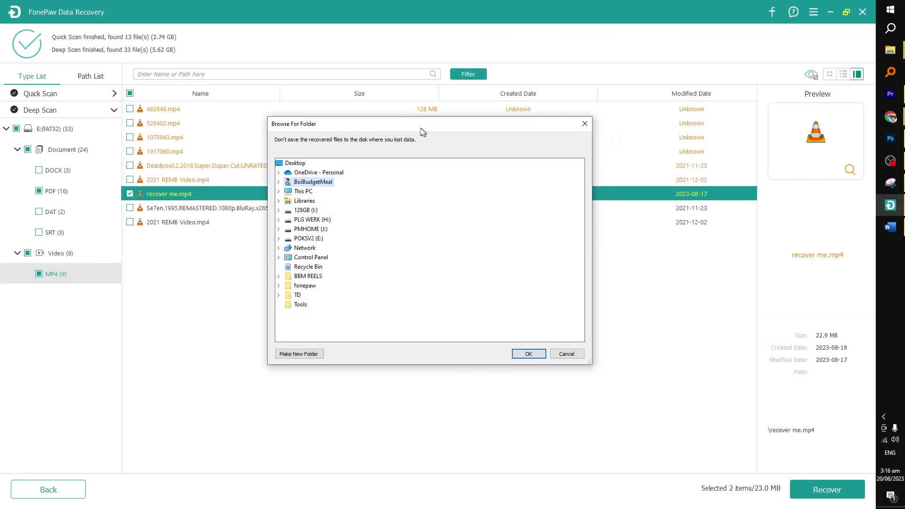
{"action": "left_click_drag", "start_coordinate": [423, 132], "coordinate": [381, 107]}
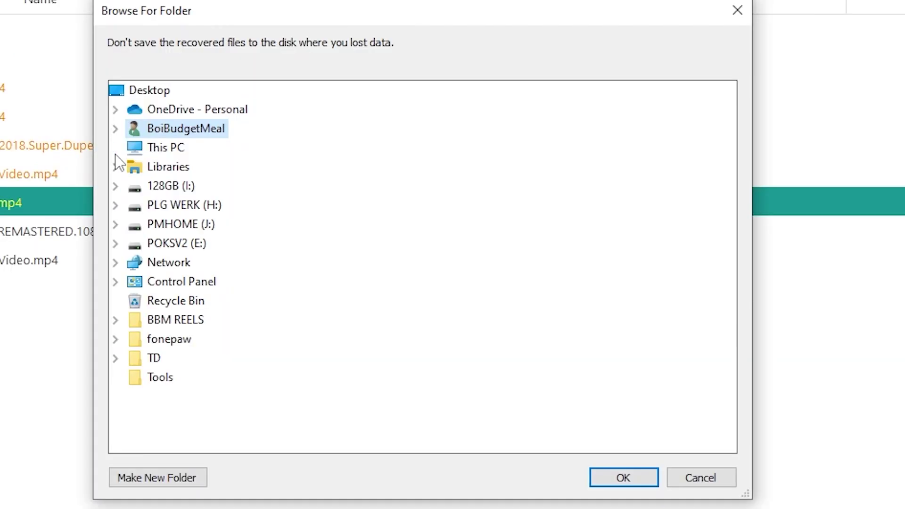
{"action": "left_click", "coordinate": [237, 167]}
{"action": "double_click", "coordinate": [188, 188]}
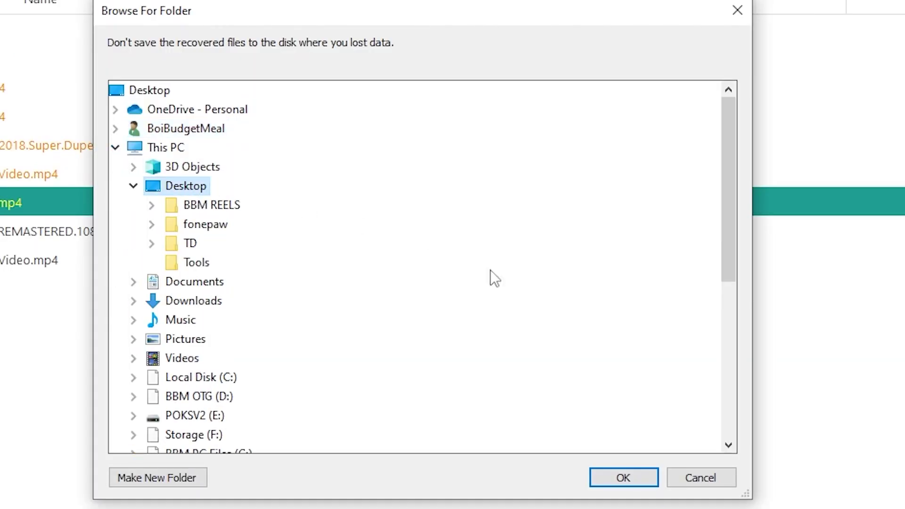
{"action": "left_click", "coordinate": [166, 481]}
{"action": "key", "text": "Return"}
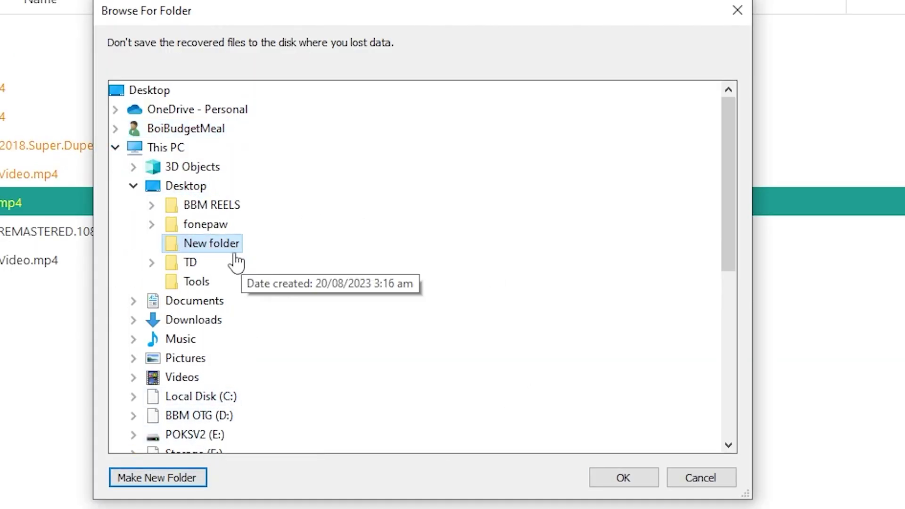
{"action": "left_click", "coordinate": [614, 485]}
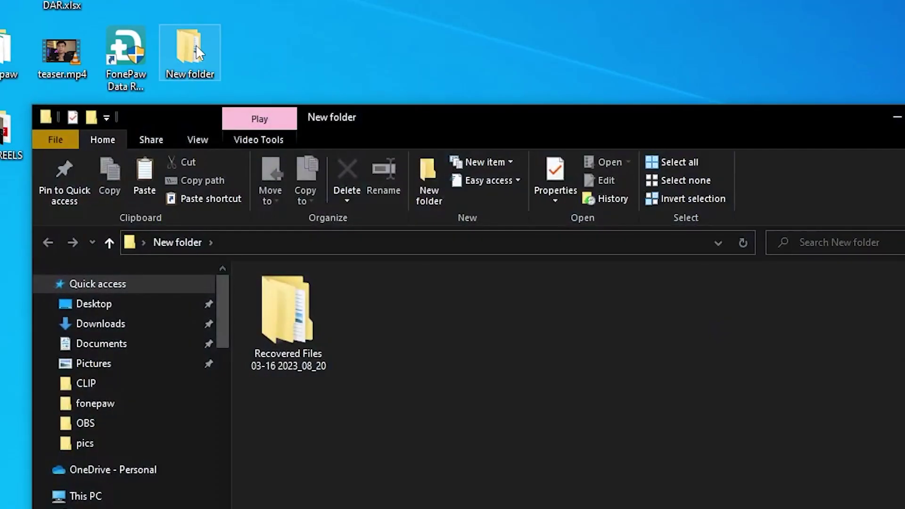
Step: Open recover me.pdf from Recovered Files > Deep Scan > Recoverd from disk E > Document > PDF, check it, then close it
{"action": "double_click", "coordinate": [305, 314]}
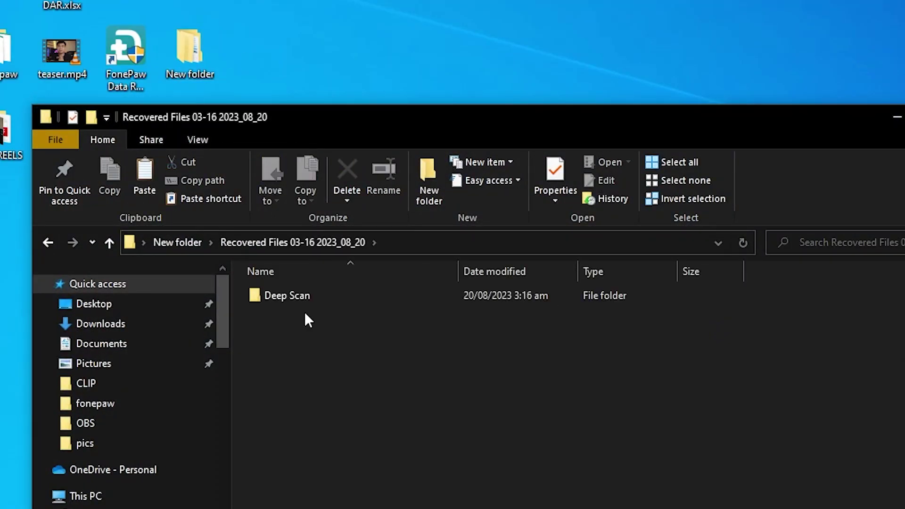
{"action": "double_click", "coordinate": [322, 293]}
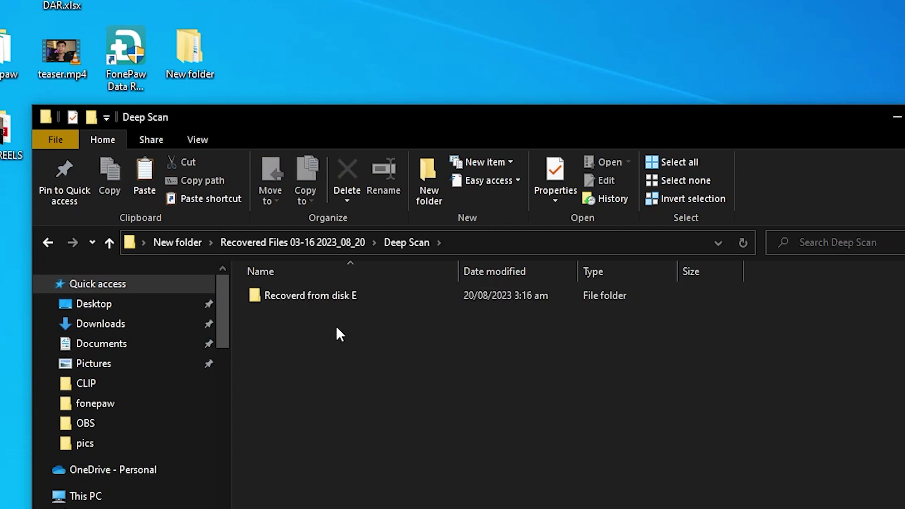
{"action": "double_click", "coordinate": [335, 301]}
{"action": "double_click", "coordinate": [349, 297]}
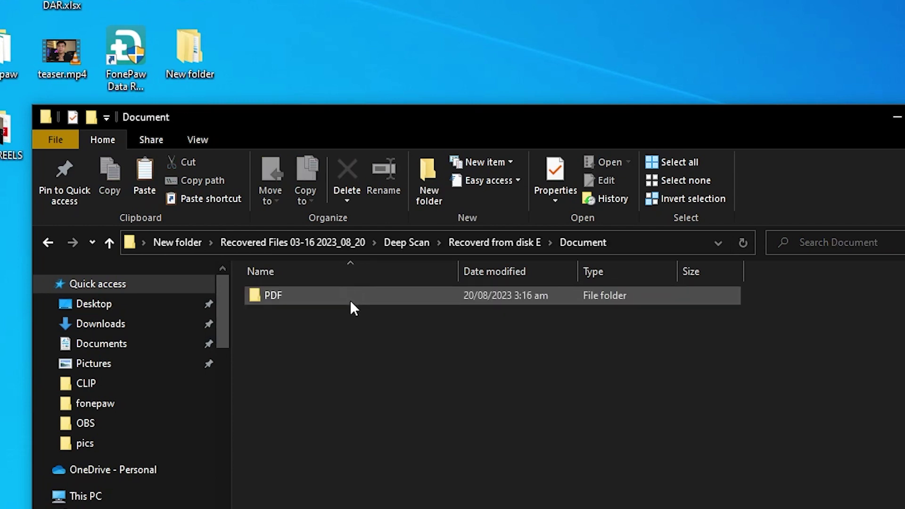
{"action": "double_click", "coordinate": [338, 297]}
{"action": "double_click", "coordinate": [330, 295]}
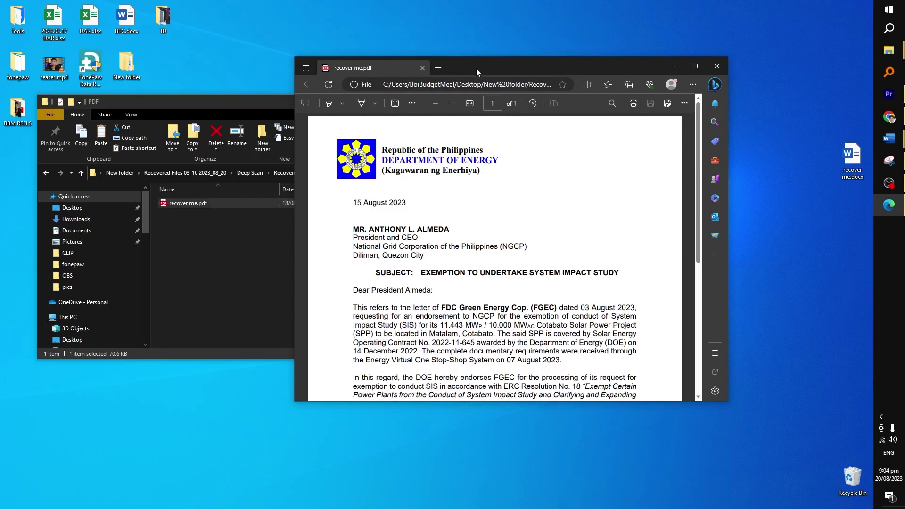
{"action": "left_click_drag", "start_coordinate": [476, 68], "coordinate": [339, 25]}
{"action": "scroll", "coordinate": [396, 226], "scroll_direction": "down", "scroll_amount": 8}
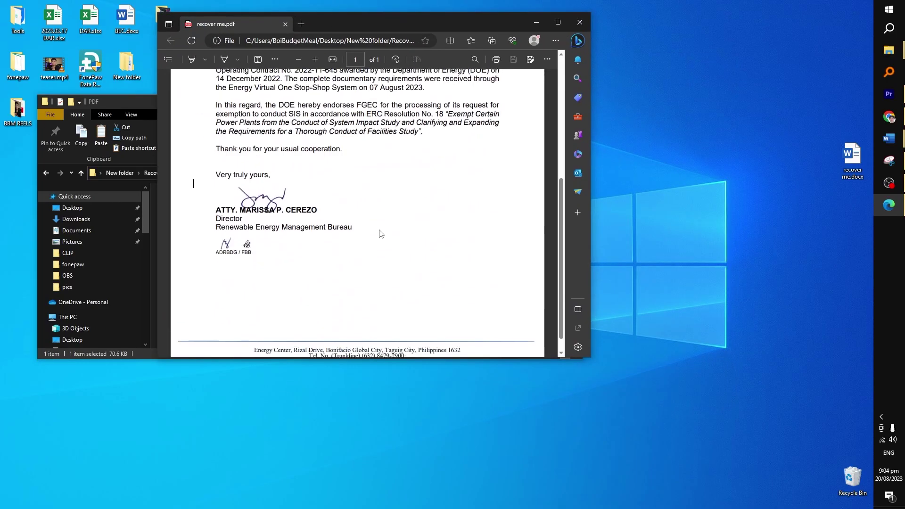
{"action": "scroll", "coordinate": [395, 225], "scroll_direction": "up", "scroll_amount": 8}
{"action": "key", "text": "ctrl+w"}
Step: Play the recovered recover me.mp4 from the Video > MP4 folder in VLC
{"action": "key", "text": "BackSpace"}
{"action": "key", "text": "BackSpace"}
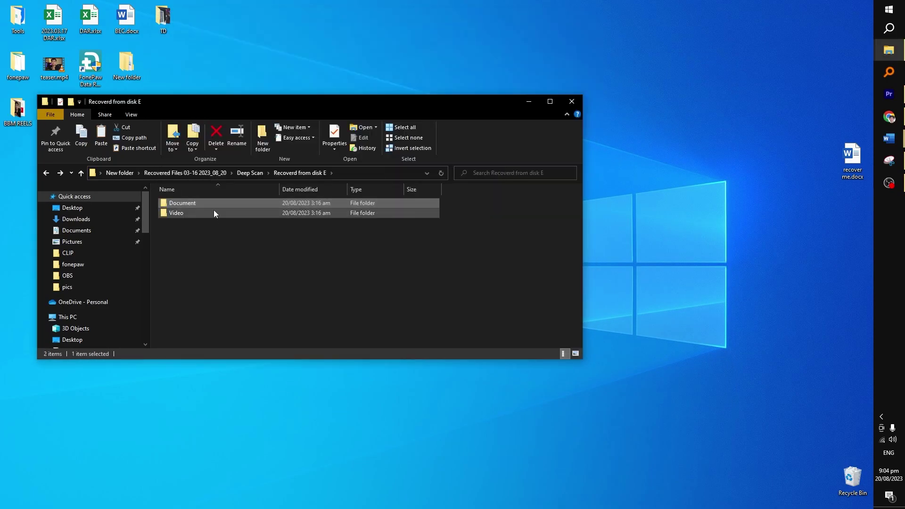
{"action": "double_click", "coordinate": [214, 211]}
{"action": "double_click", "coordinate": [213, 203]}
{"action": "double_click", "coordinate": [198, 209]}
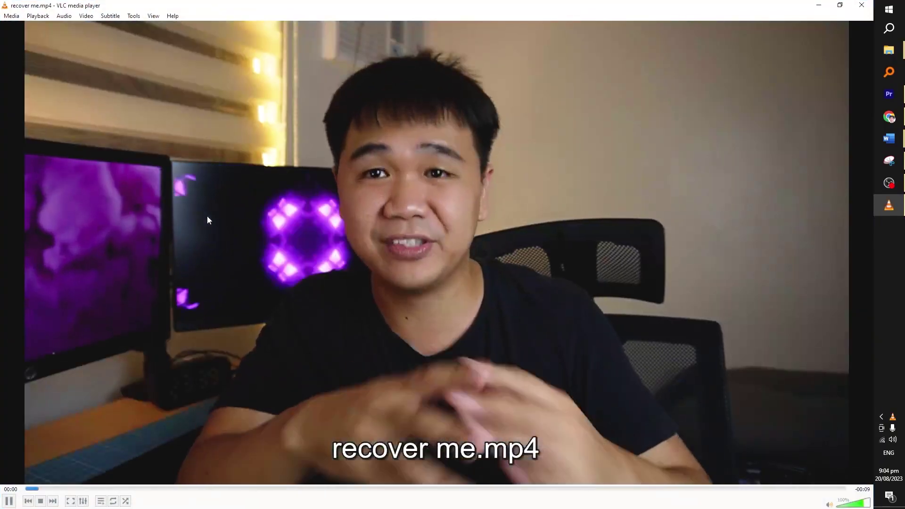